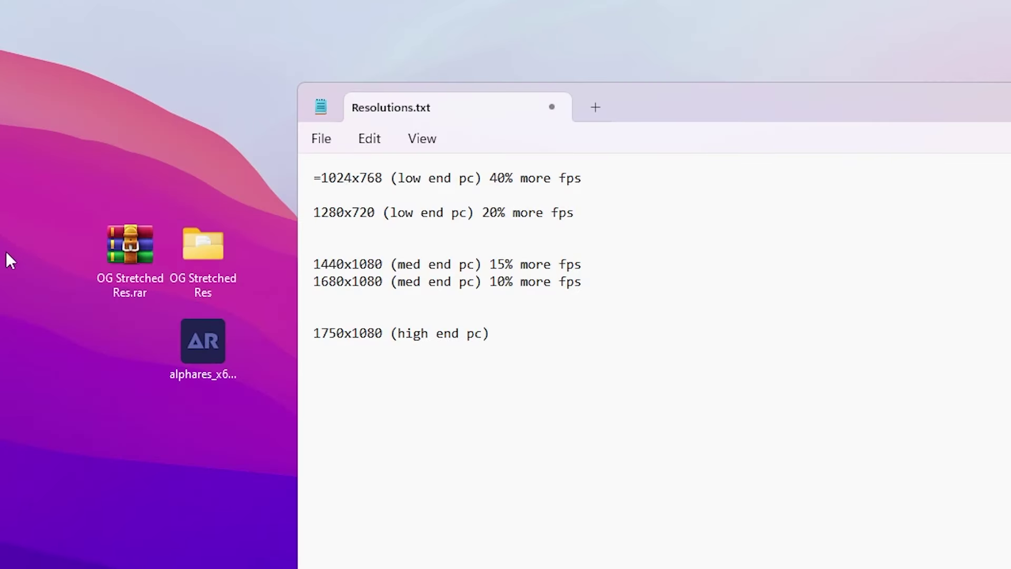
Open the OG Stretched Res folder on the desktop, then return to the notes.
click(210, 263)
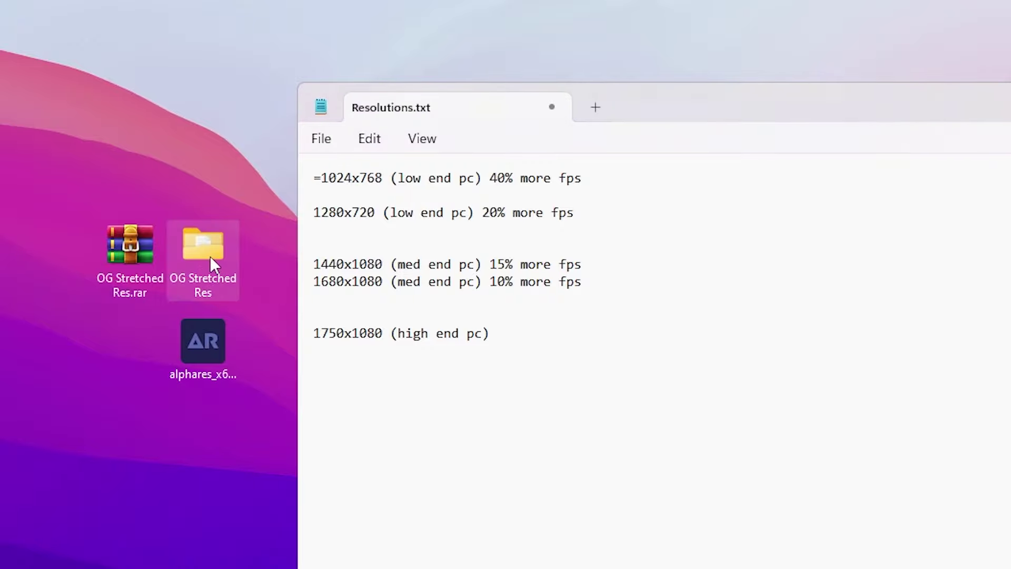
double_click(210, 257)
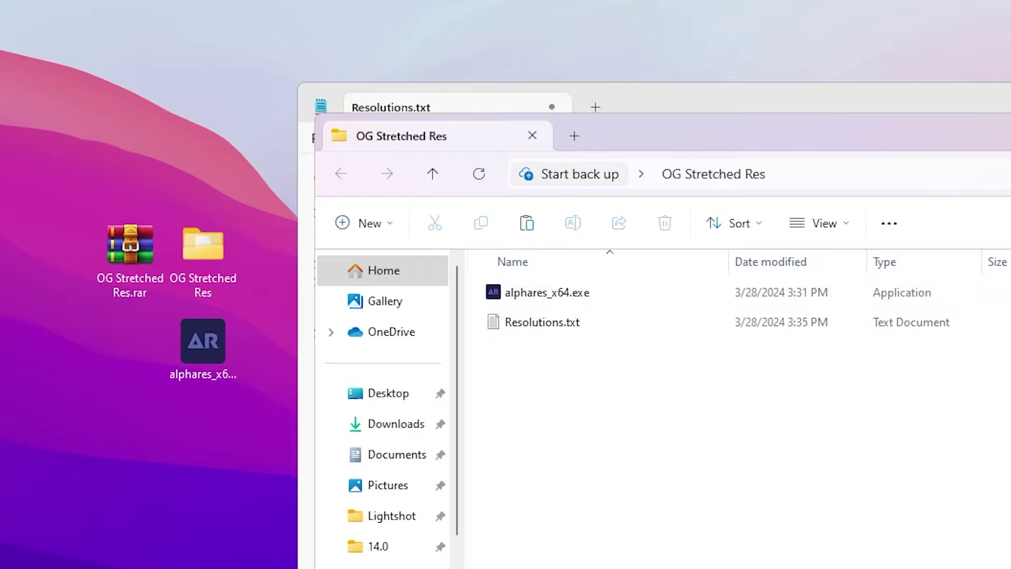
key(alt+Tab)
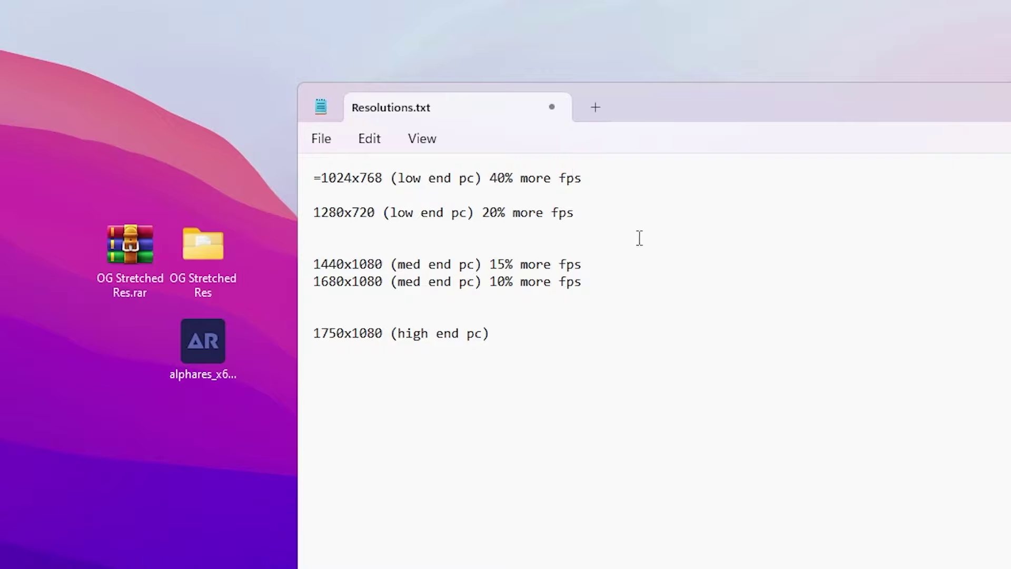
Browse to %localappdata%\FortniteGame\Saved\Config\WindowsClient in a new File Explorer window.
key(super+e)
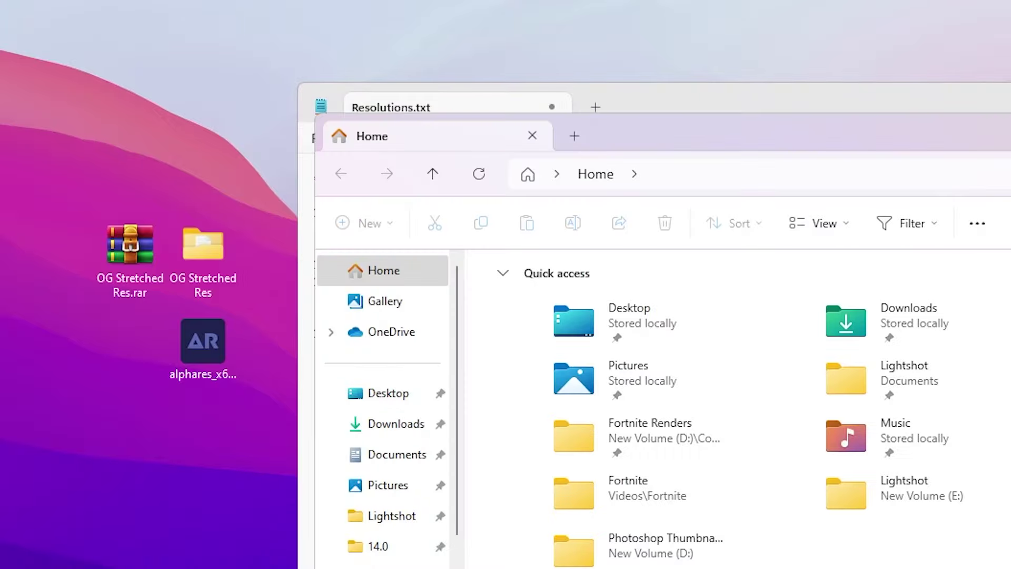
click(676, 185)
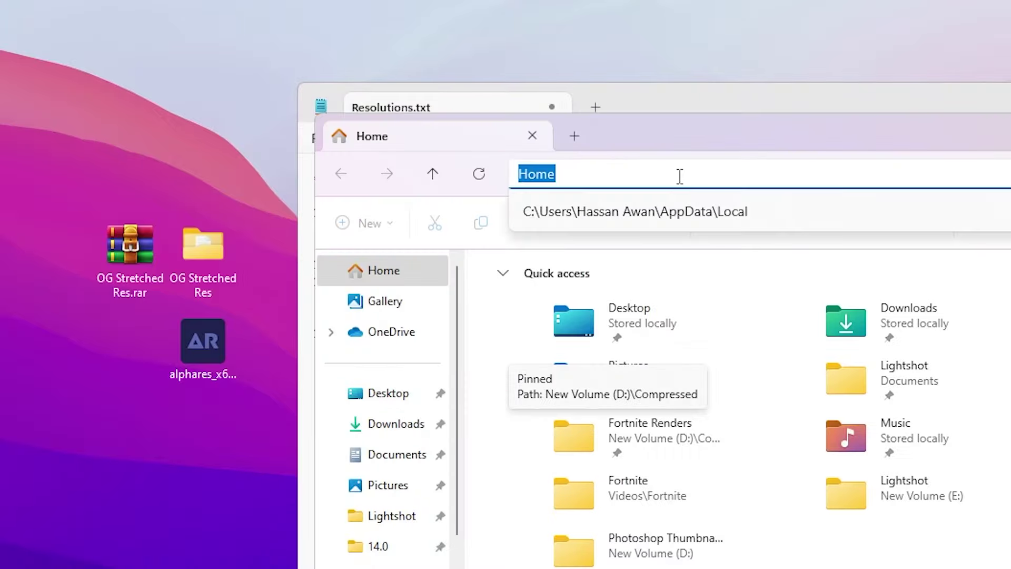
text(%)
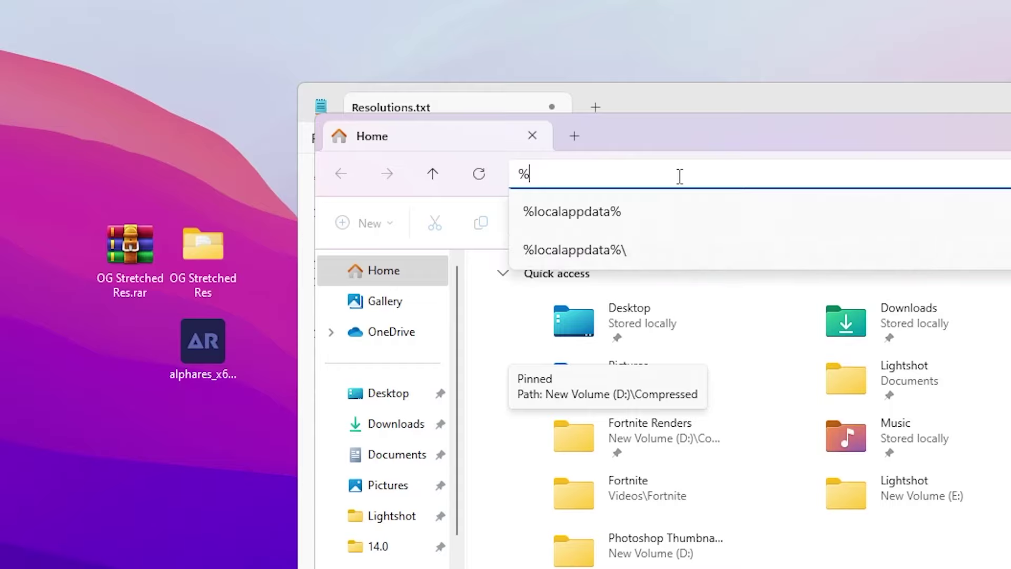
text(localappdata%)
key(Return)
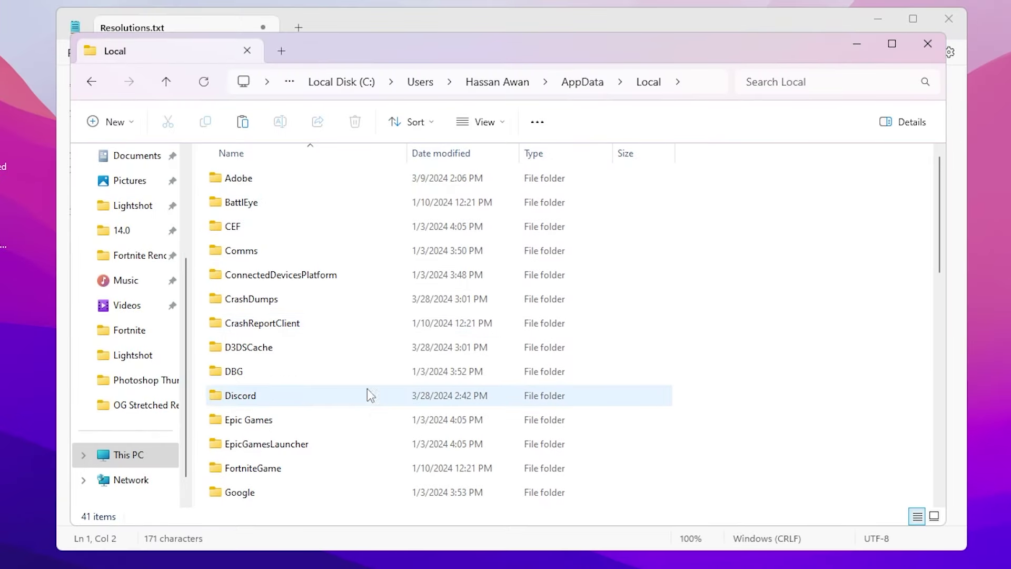
double_click(264, 473)
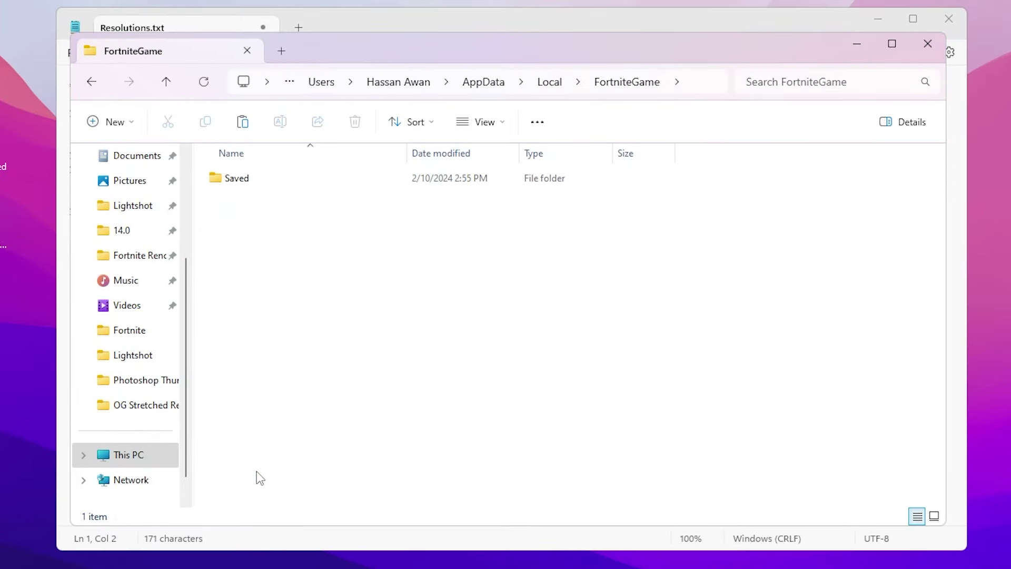
double_click(235, 181)
double_click(243, 201)
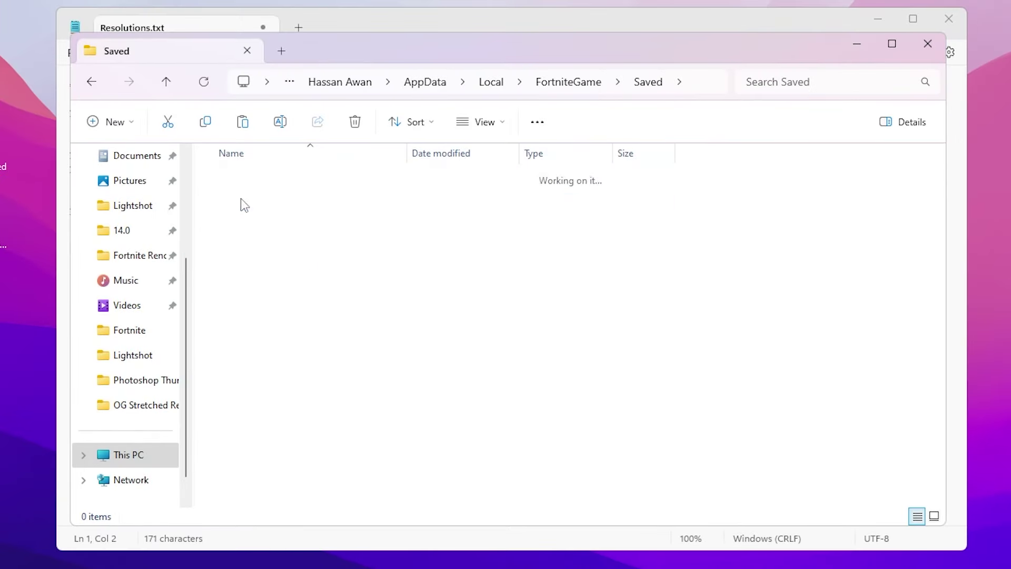
double_click(276, 207)
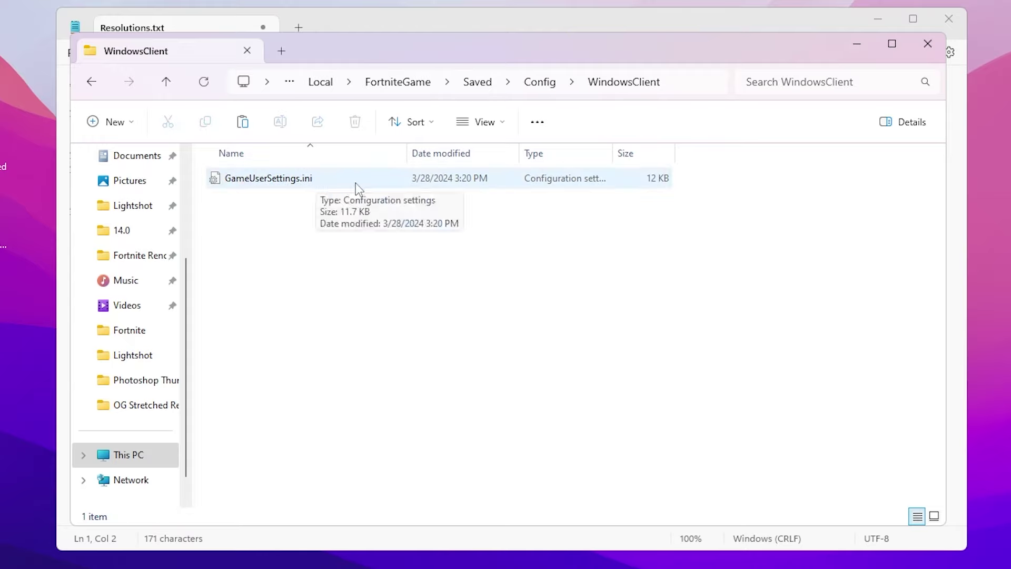
Clear the Read-only attribute in GameUserSettings.ini's Properties and apply it.
mouse_move(260, 178)
right_click(262, 182)
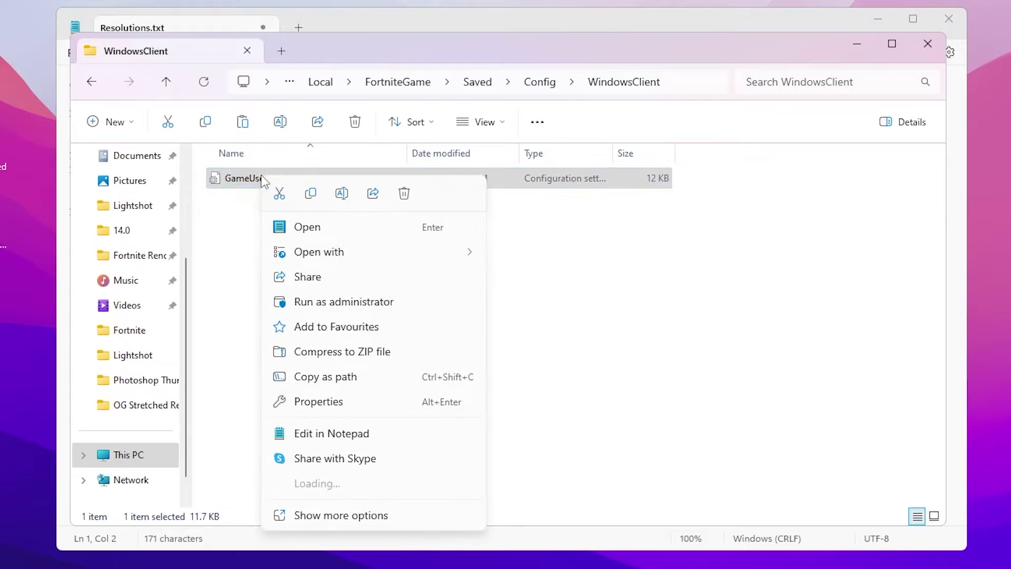
click(319, 402)
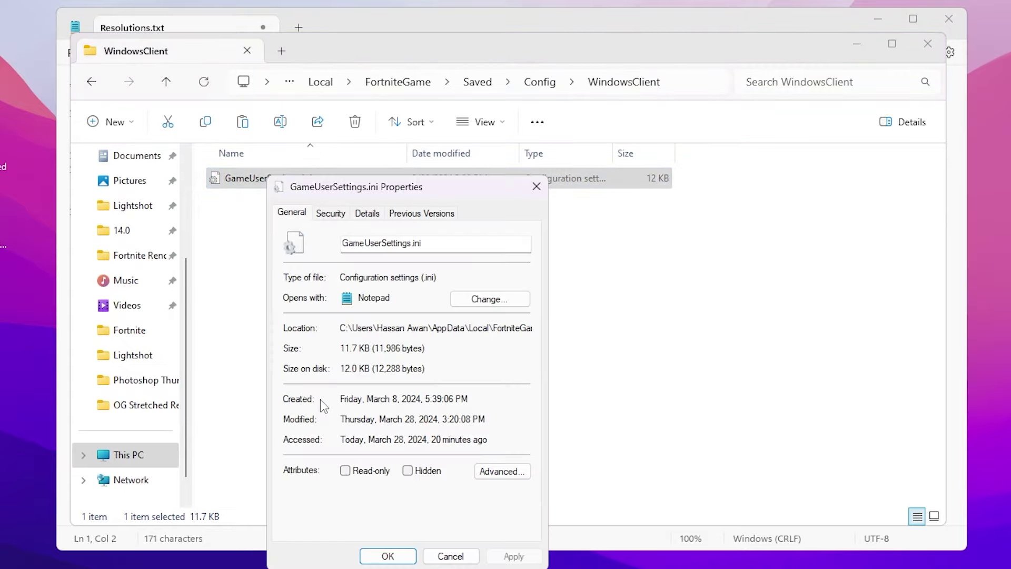
click(345, 471)
click(522, 557)
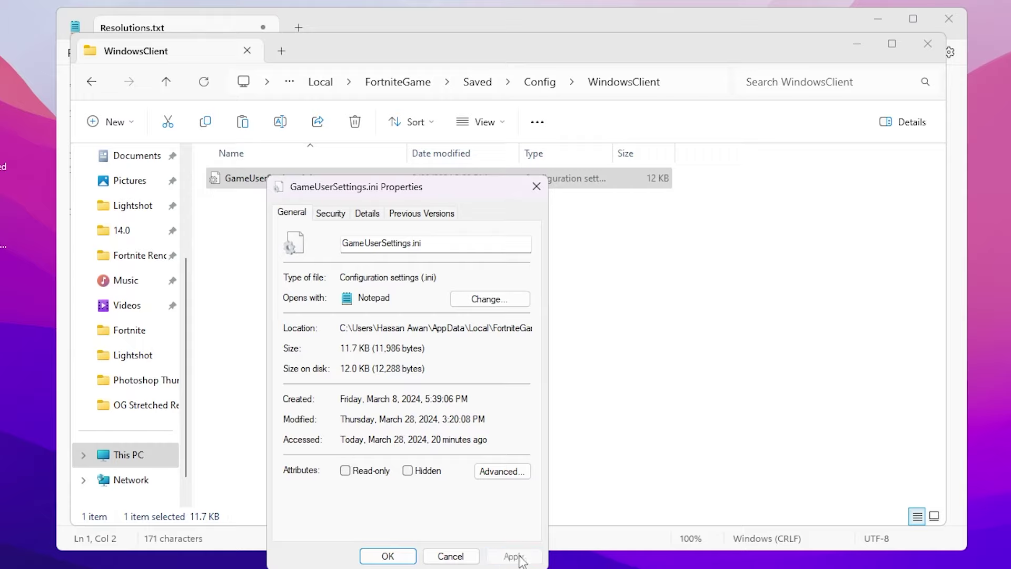
click(395, 556)
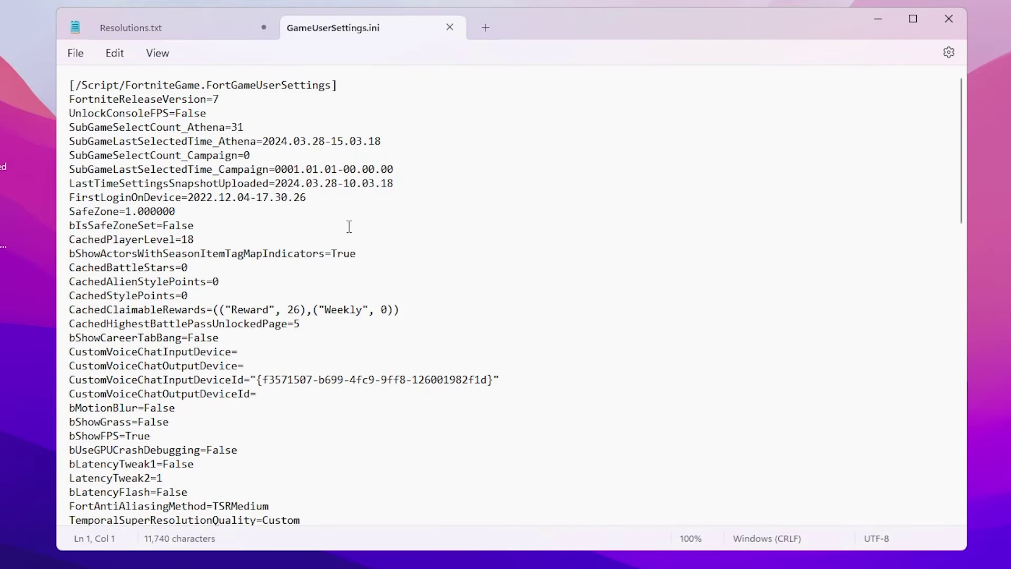
scroll(348, 210, down, 1)
scroll(326, 210, down, 3)
scroll(327, 217, down, 5)
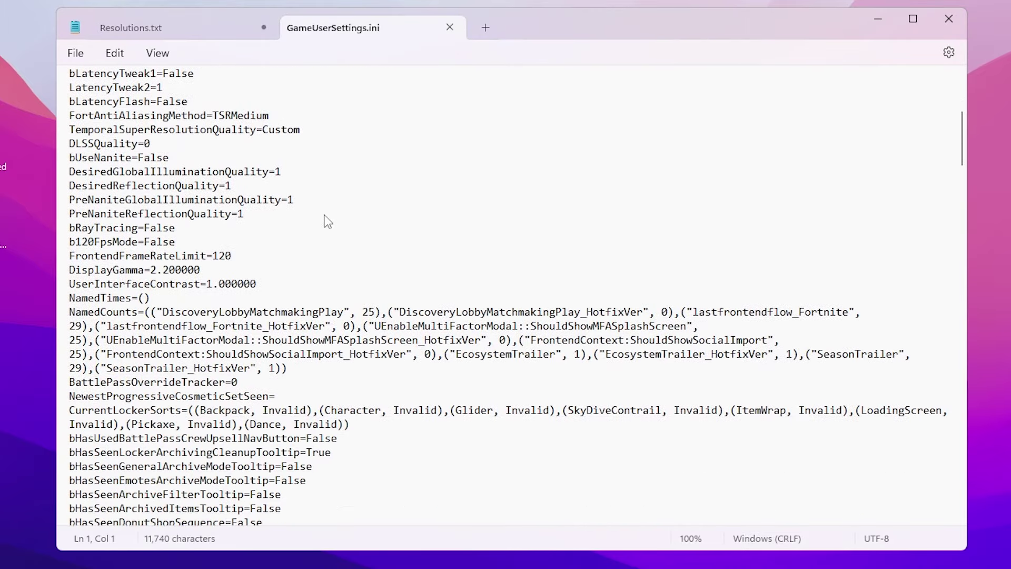
scroll(329, 228, down, 7)
scroll(327, 230, down, 8)
scroll(331, 232, down, 6)
scroll(333, 234, down, 6)
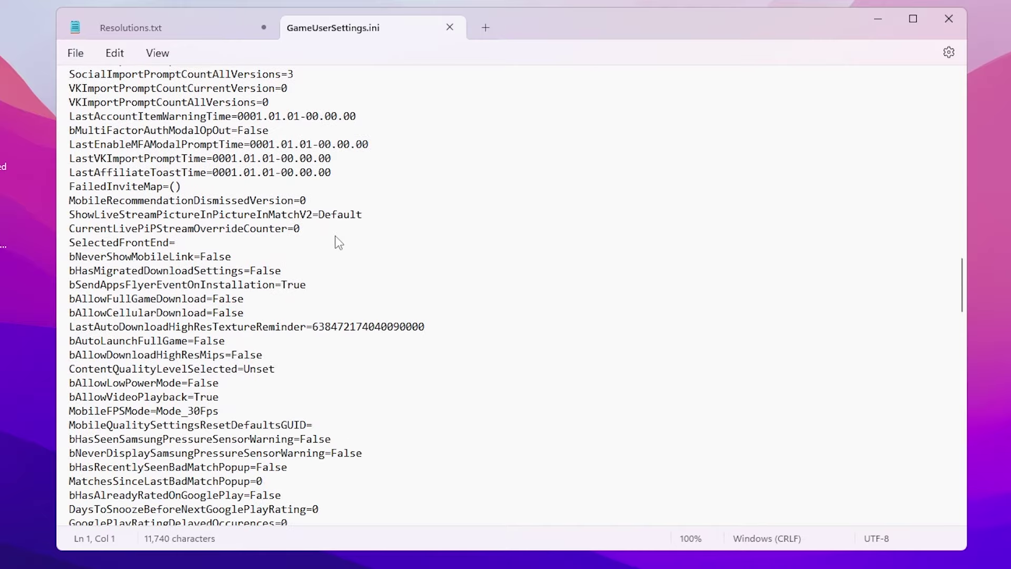
scroll(335, 235, down, 8)
scroll(336, 234, down, 7)
scroll(335, 234, up, 1)
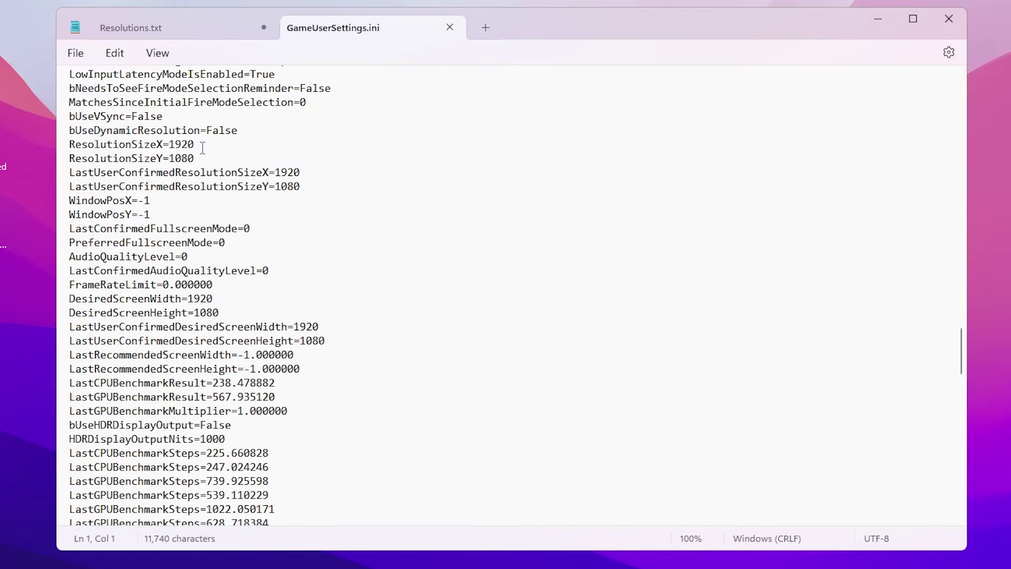
After checking Resolutions.txt, change ResolutionSizeX in GameUserSettings.ini from 1920 to 1680.
click(156, 34)
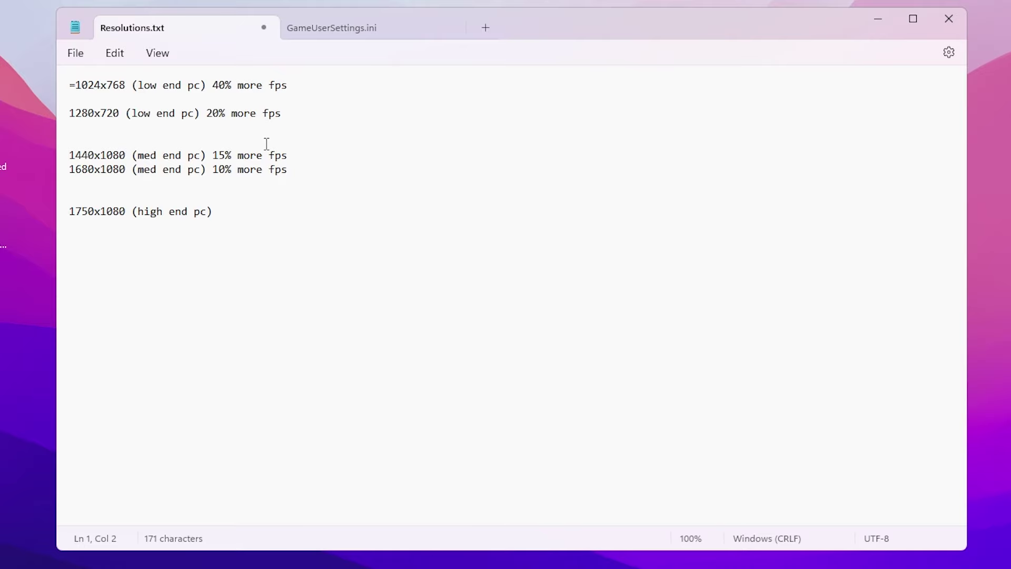
click(339, 28)
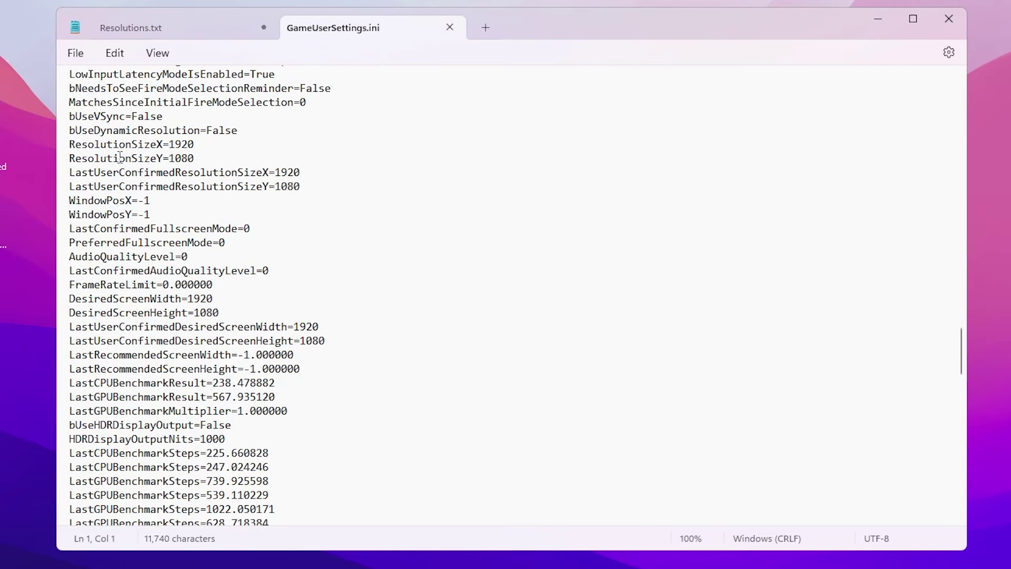
click(208, 145)
Save GameUserSettings.ini and close Notepad.
click(84, 59)
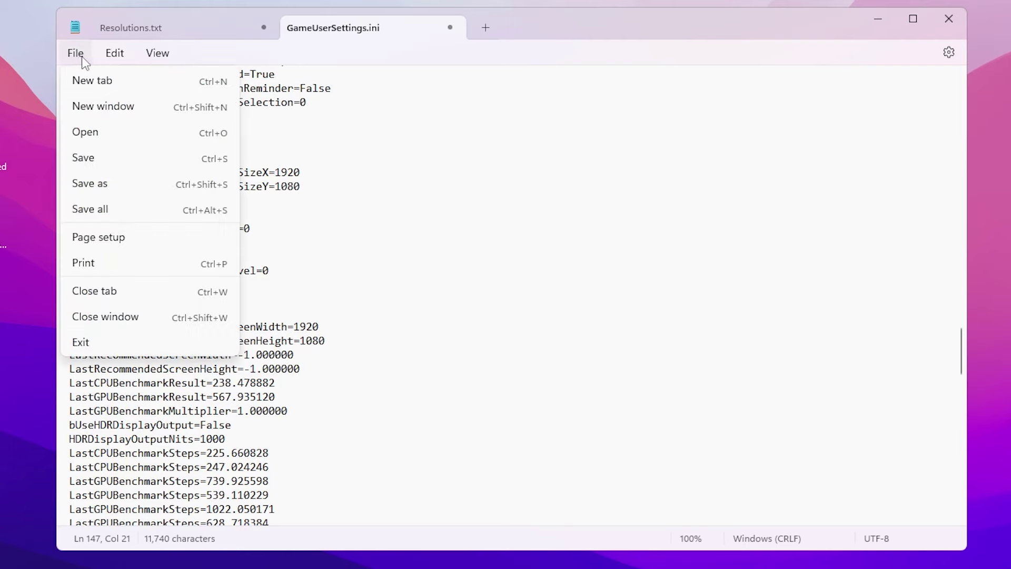
click(91, 159)
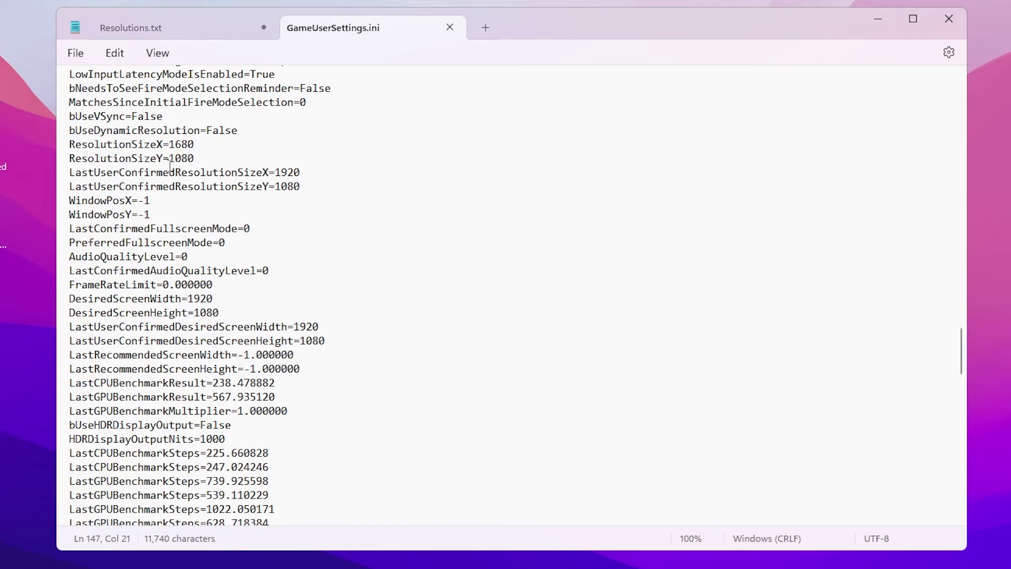
click(949, 20)
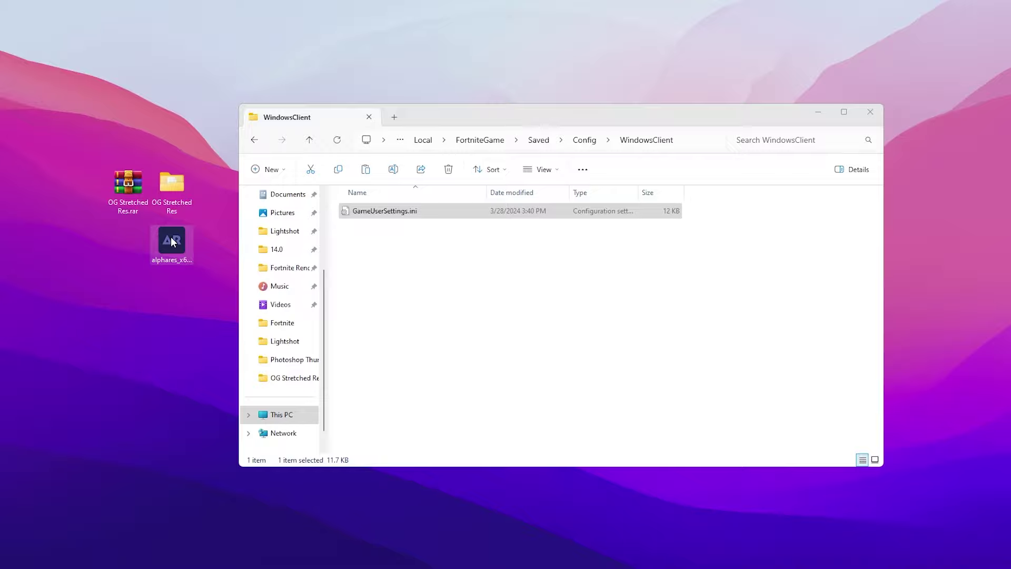
Apply 1680x1080 Fullscreen with Read-only in alphares, dismiss the Success message, and close it.
double_click(172, 239)
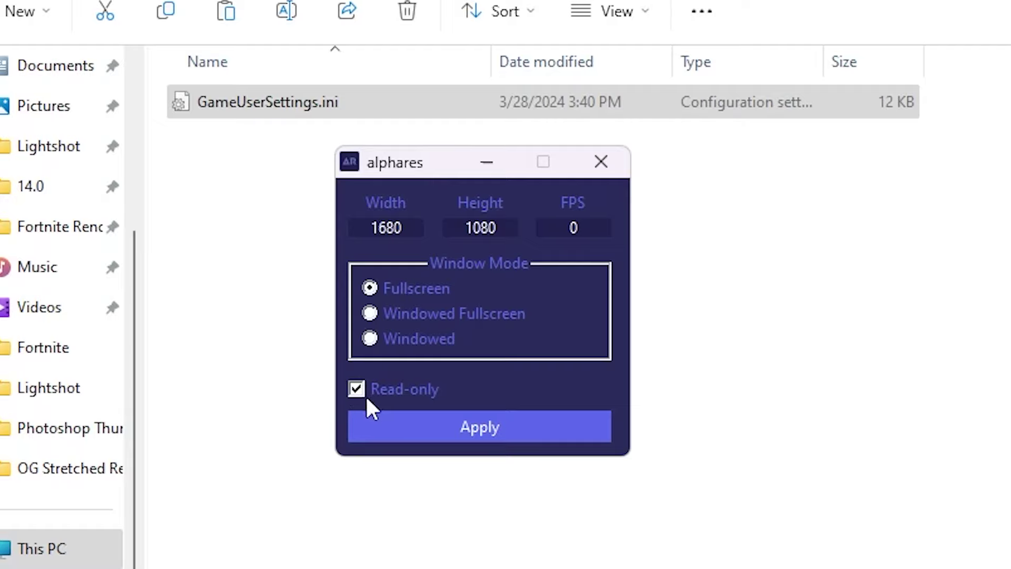
click(456, 432)
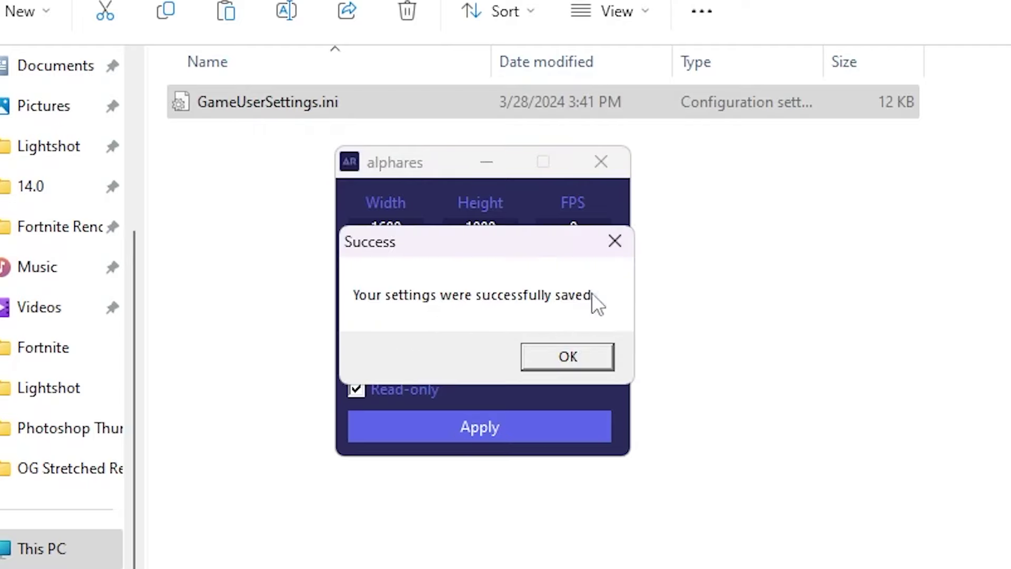
click(569, 365)
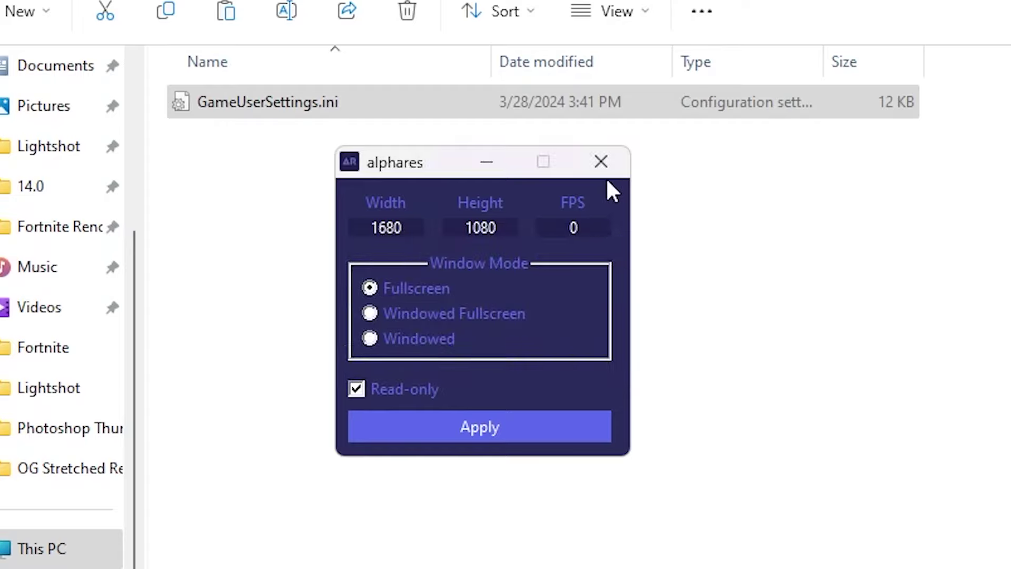
click(600, 162)
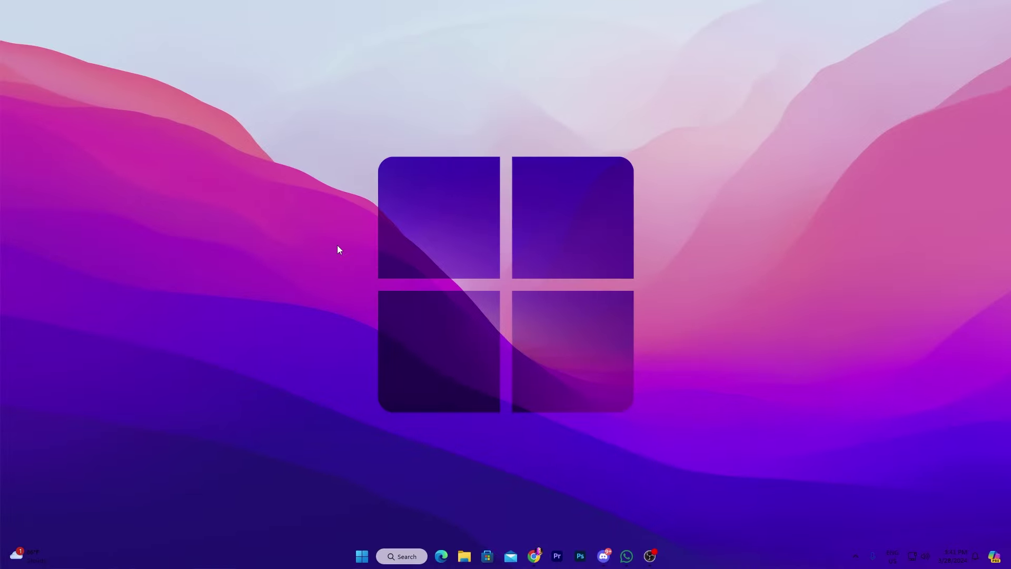
Open NVIDIA Control Panel from the desktop menu to the Change resolution page.
right_click(284, 140)
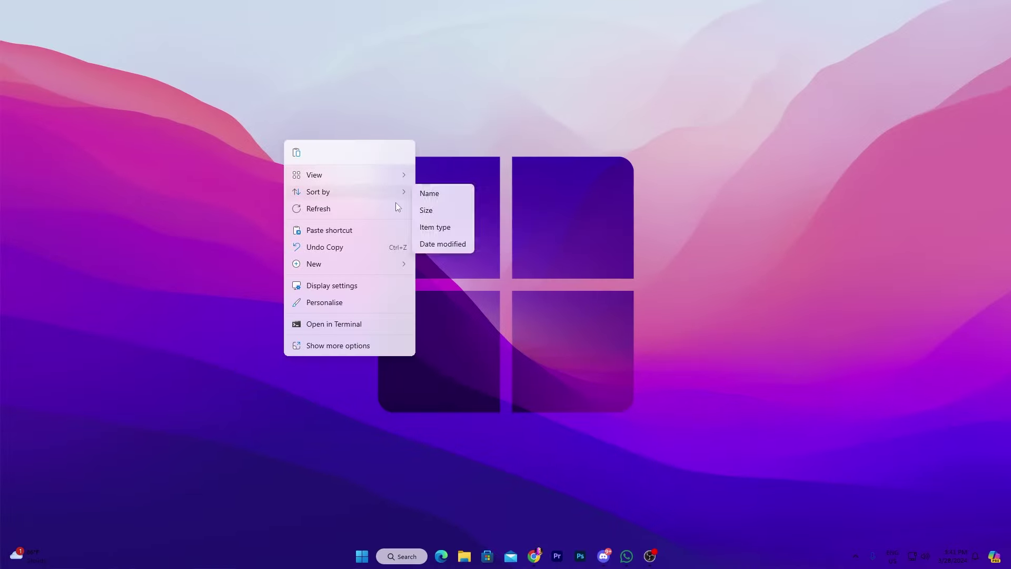
click(318, 348)
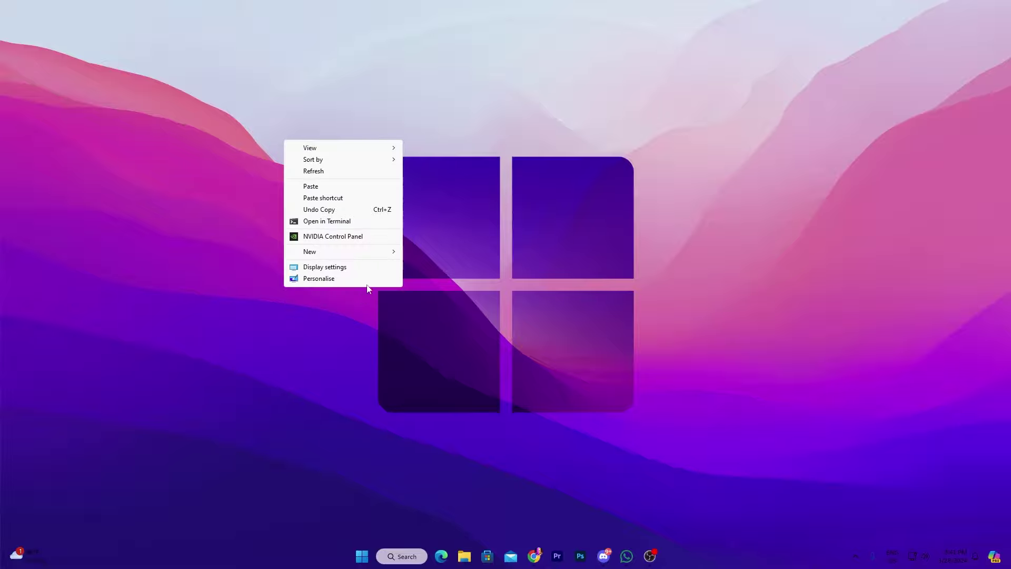
click(312, 238)
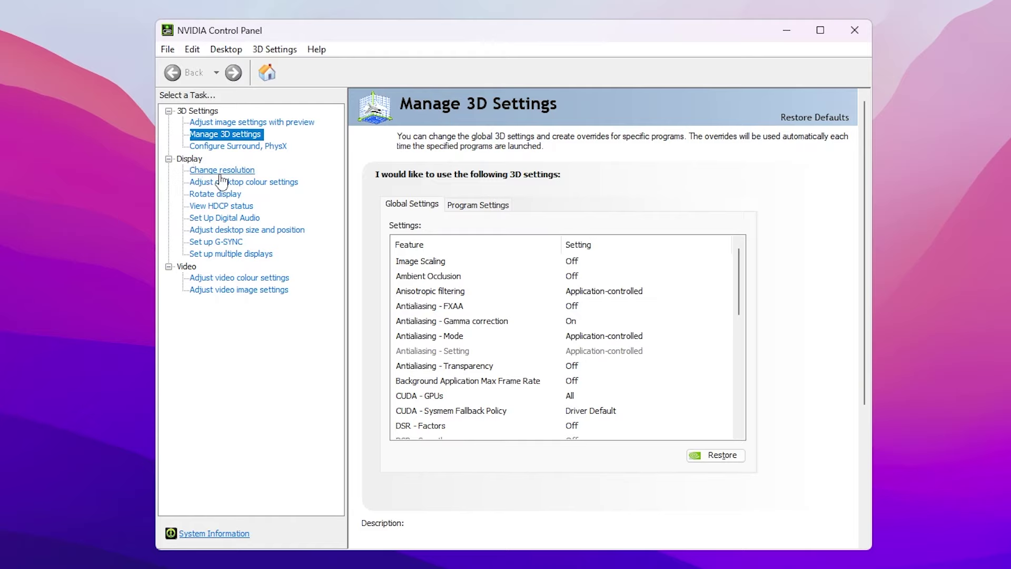
click(217, 172)
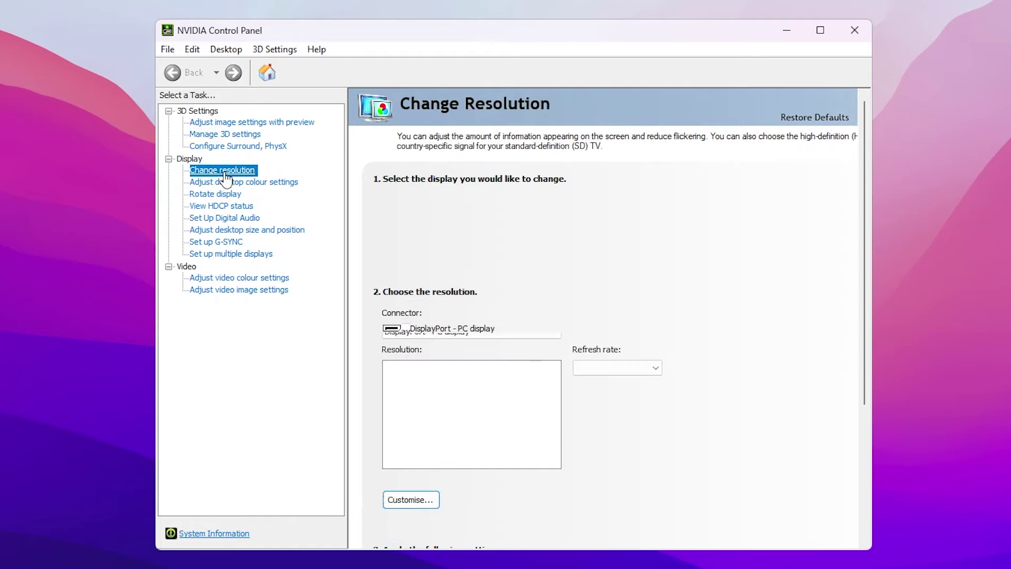
Enable unexposed resolutions, then create, test and keep a custom 1680x1080 240Hz resolution.
click(412, 503)
click(363, 410)
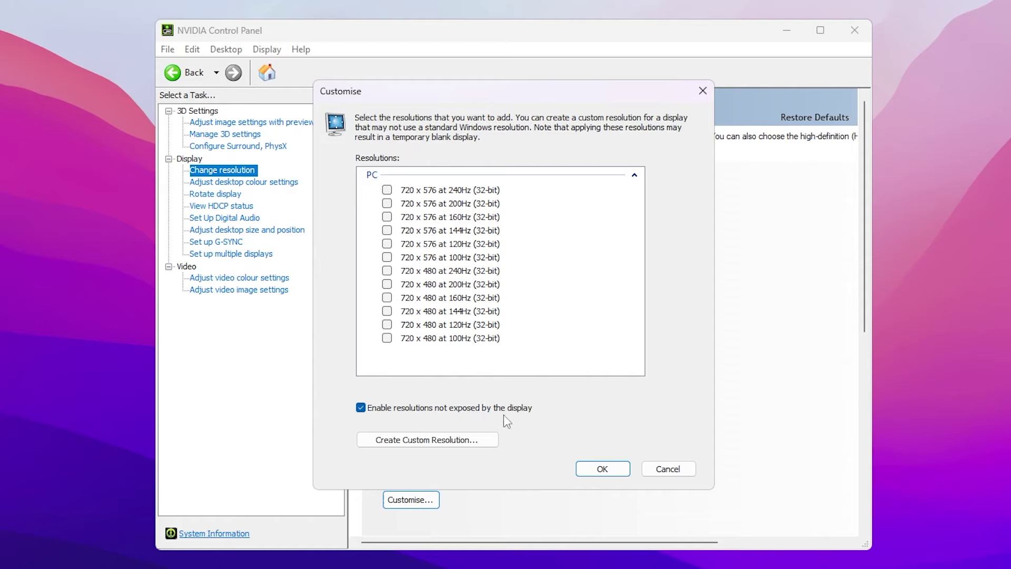
click(403, 447)
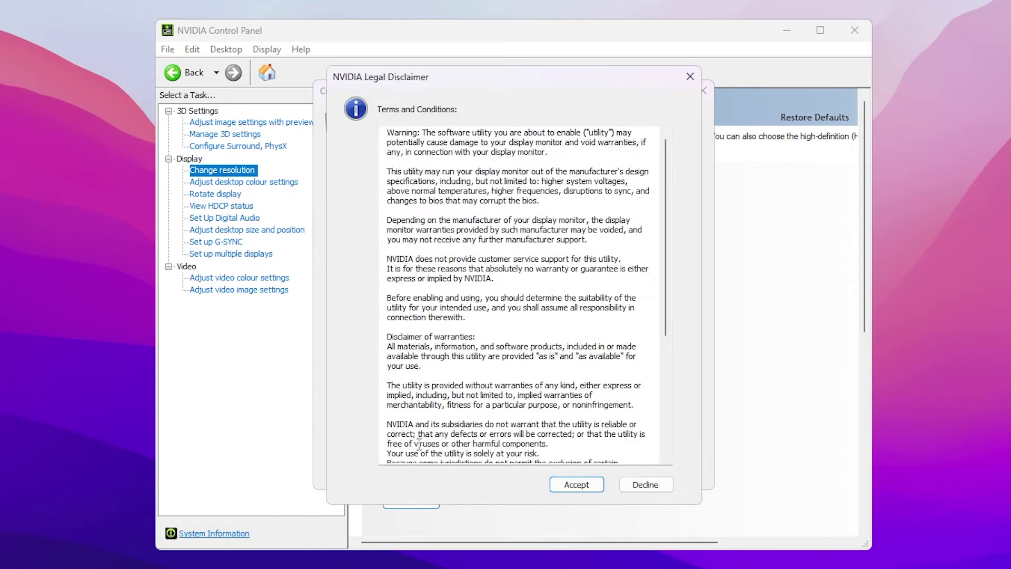
click(577, 485)
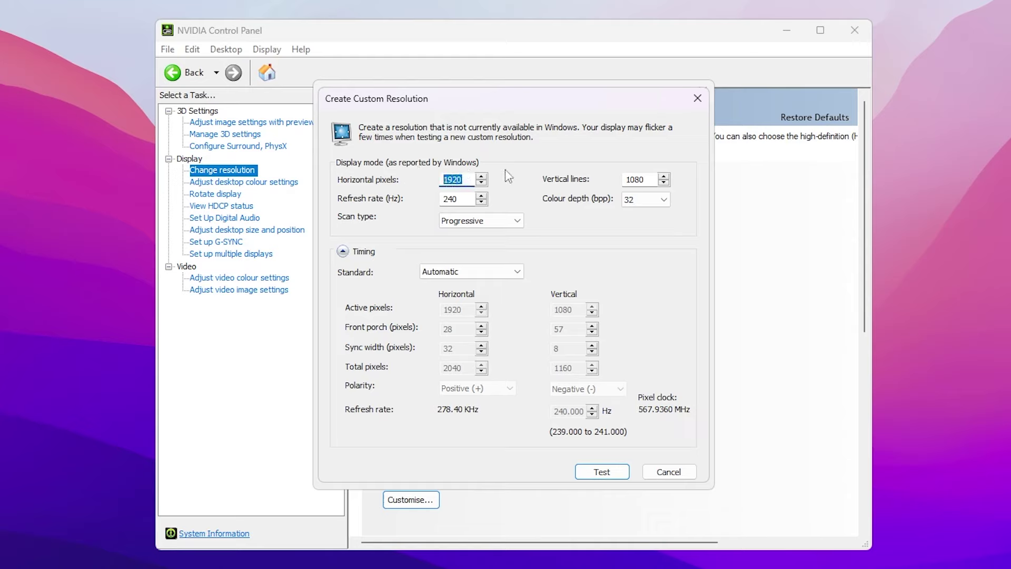
text(1608)
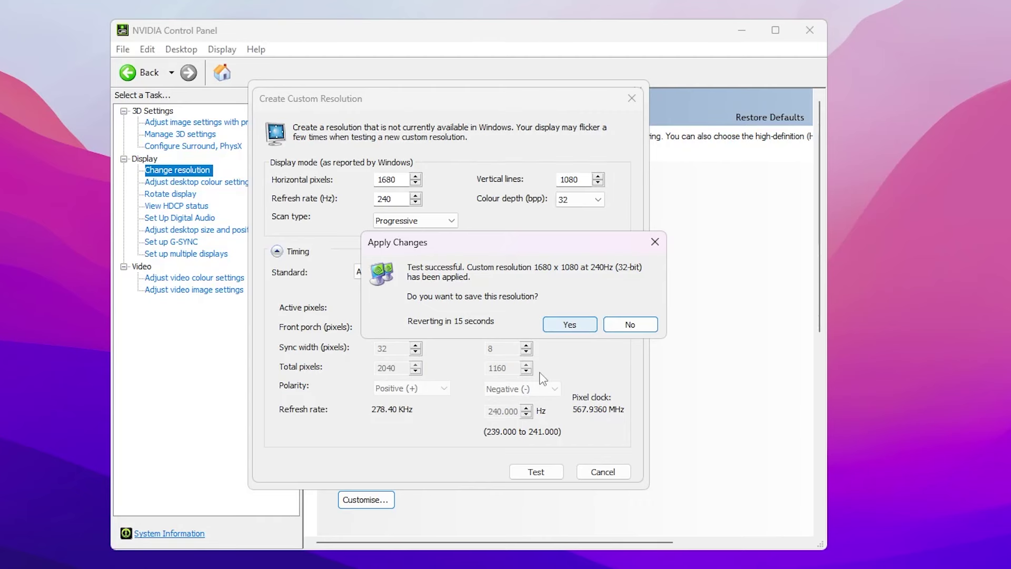
click(569, 325)
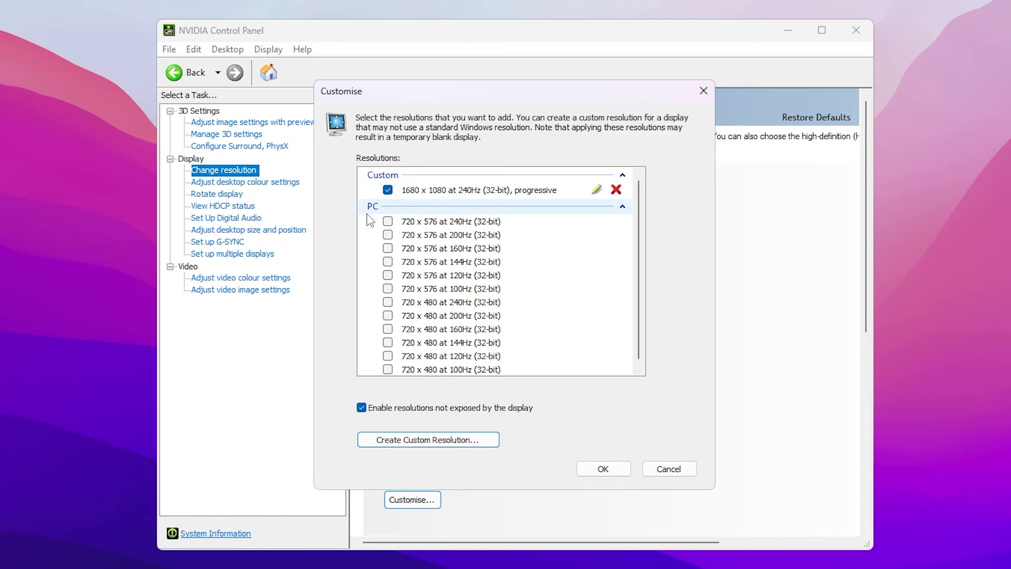
click(602, 469)
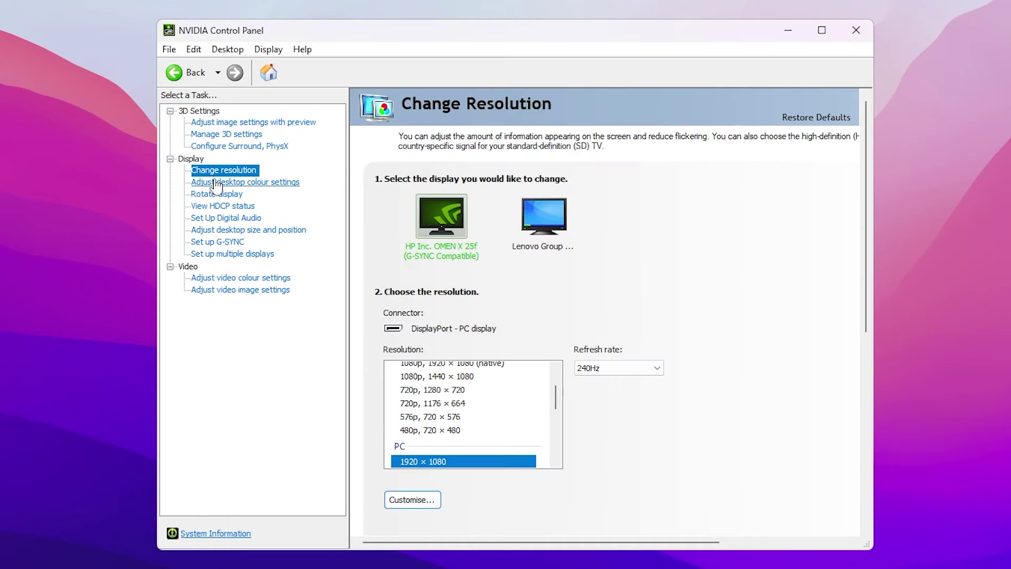
Under Adjust desktop size and position, choose Full-screen scaling performed on the GPU.
click(245, 229)
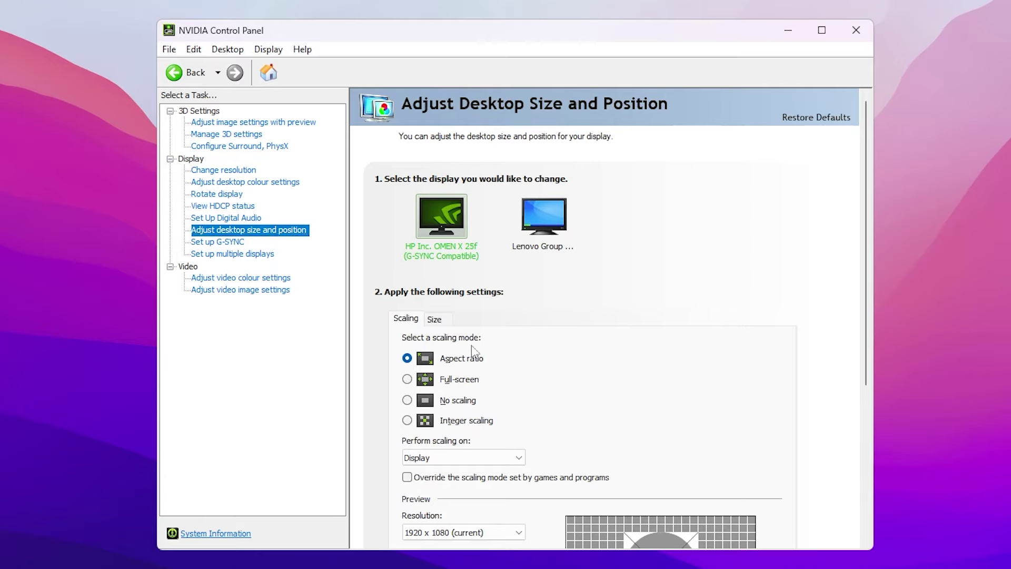
click(469, 375)
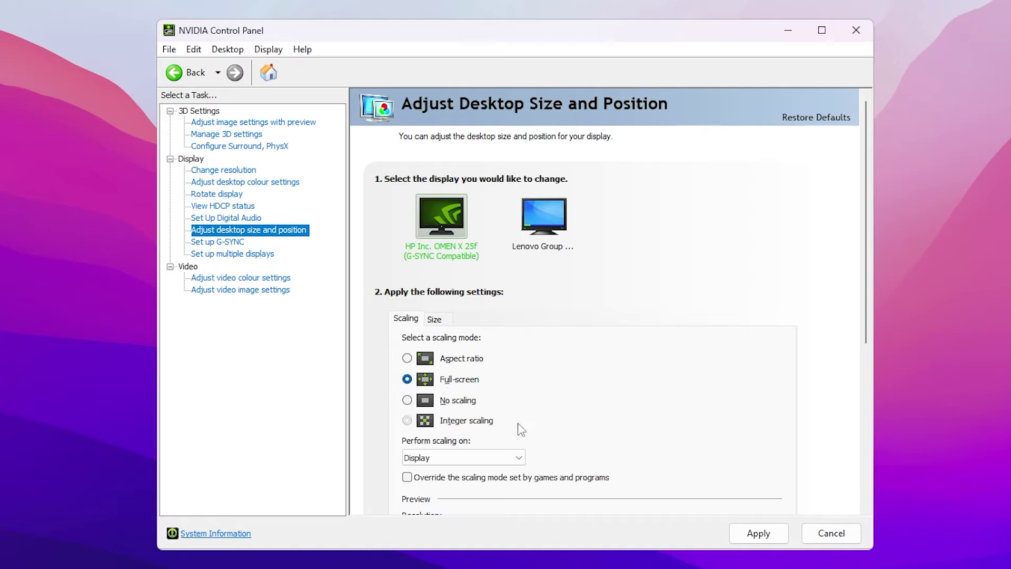
click(464, 456)
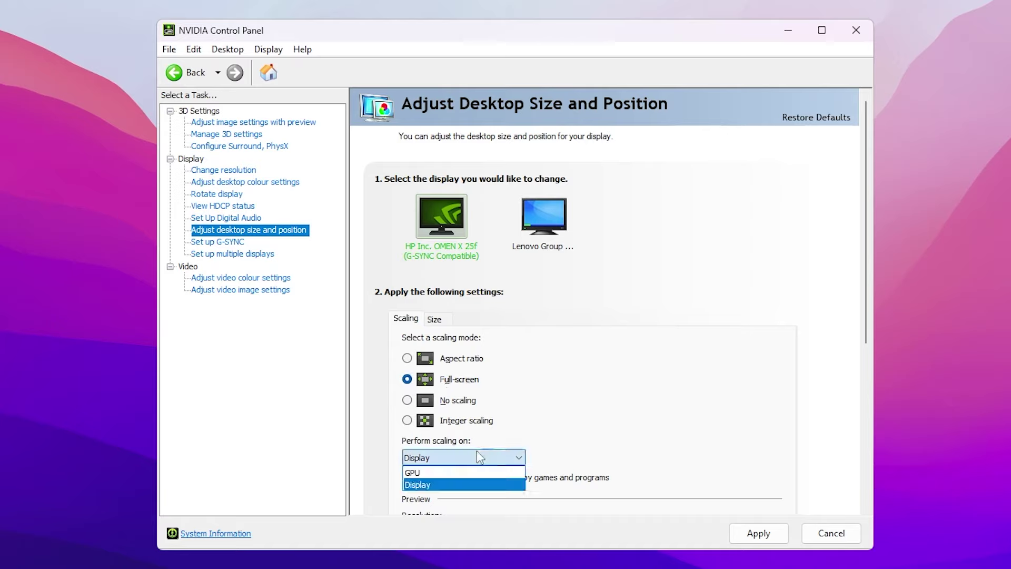
click(419, 474)
click(444, 460)
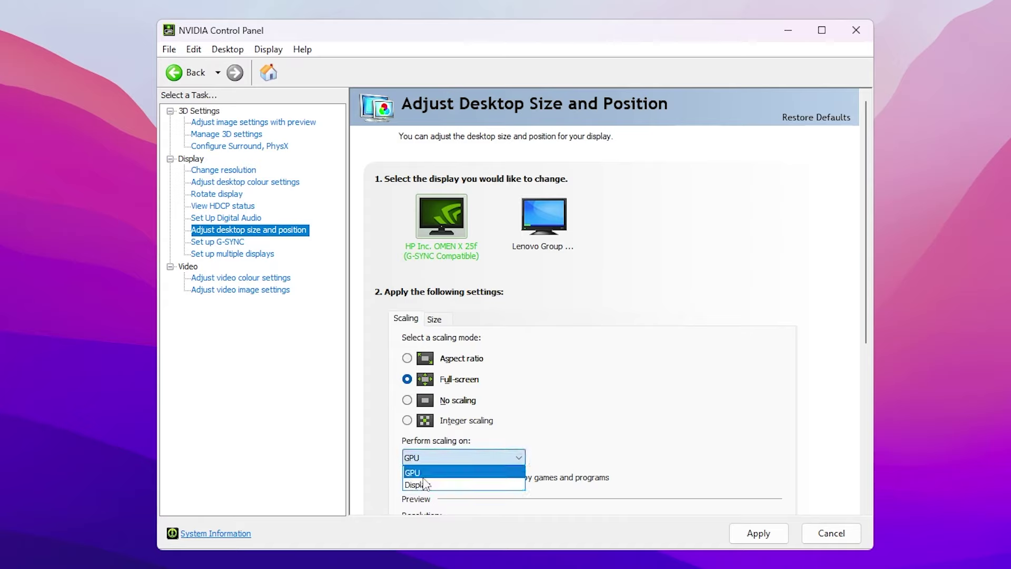
click(439, 472)
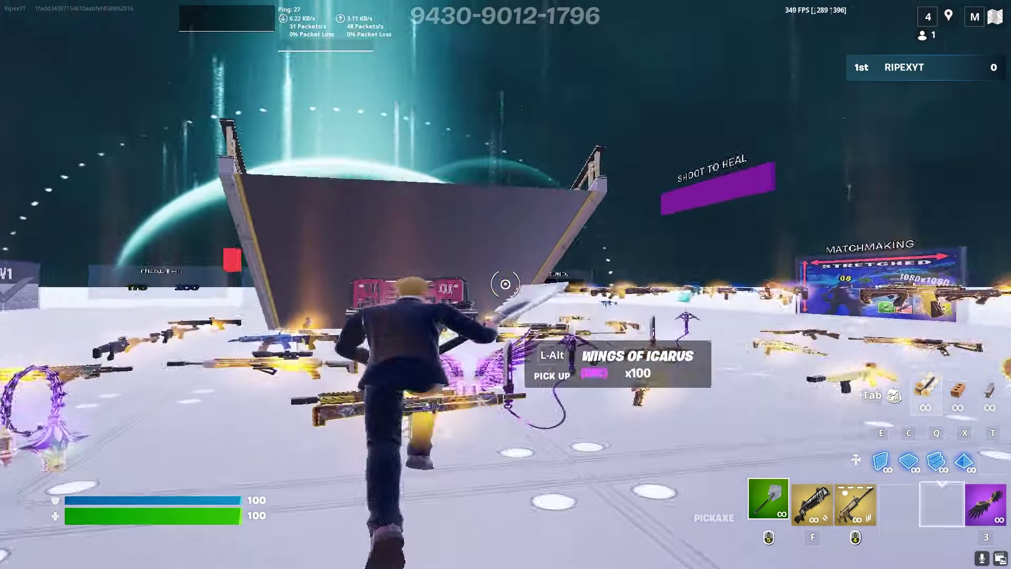
Enter build mode with Q and place wooden ramps, walls and floors around the character.
key(q)
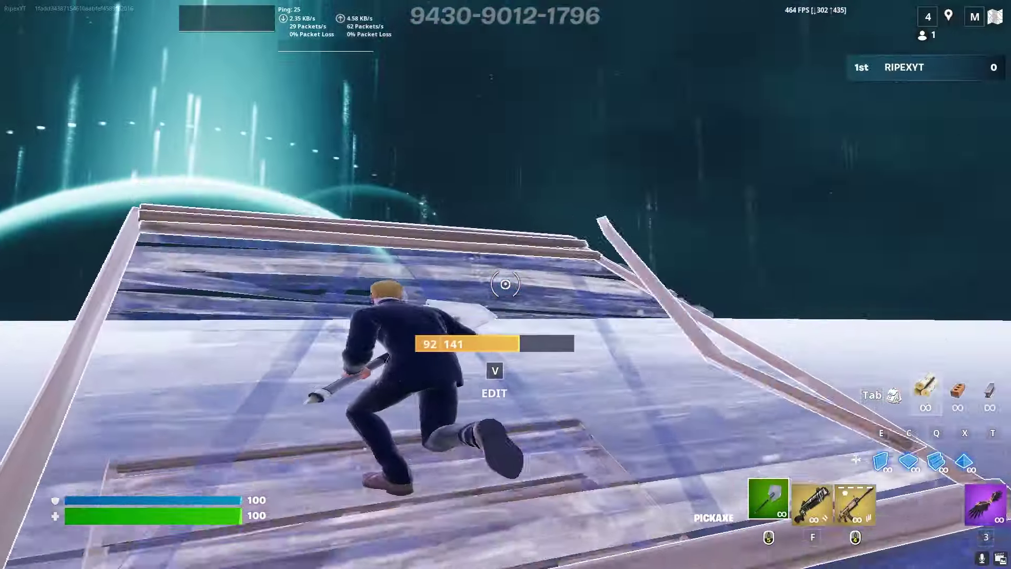
click(505, 282)
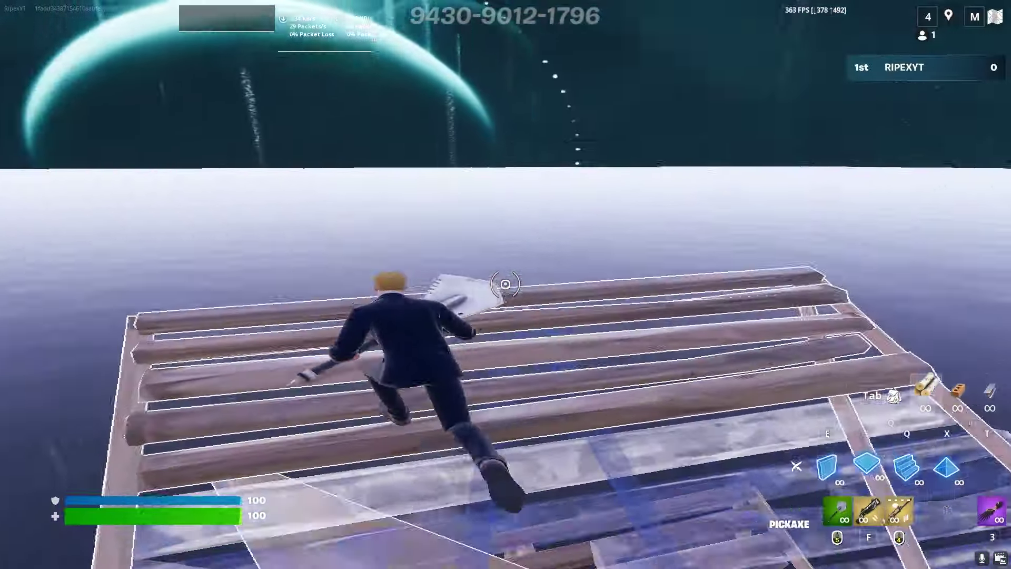
click(506, 282)
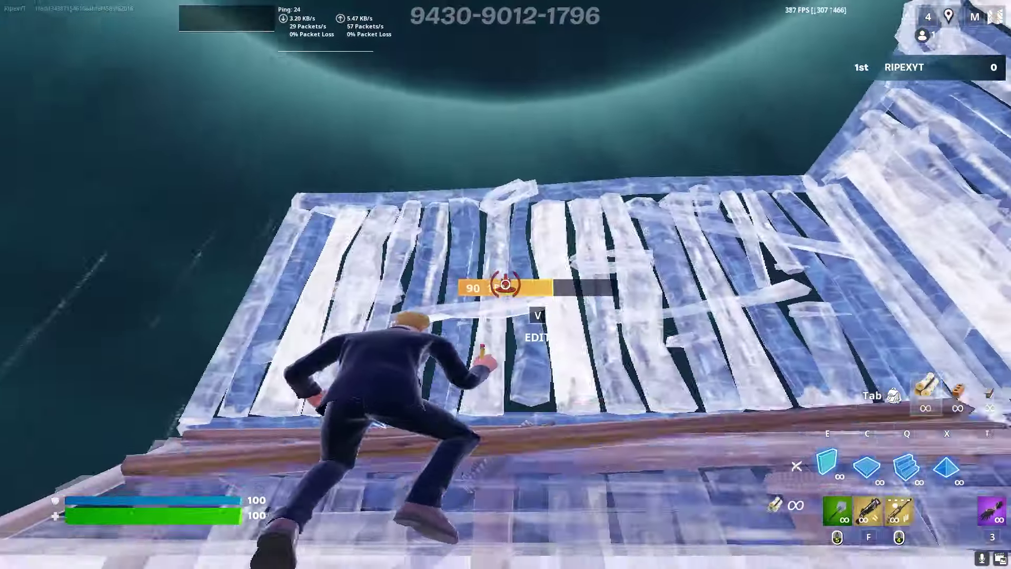
click(505, 282)
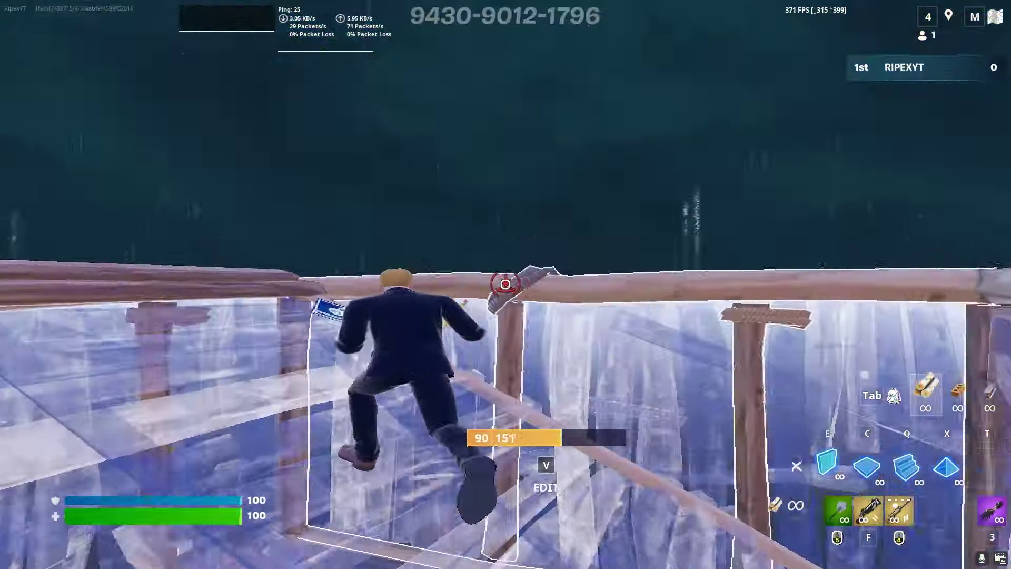